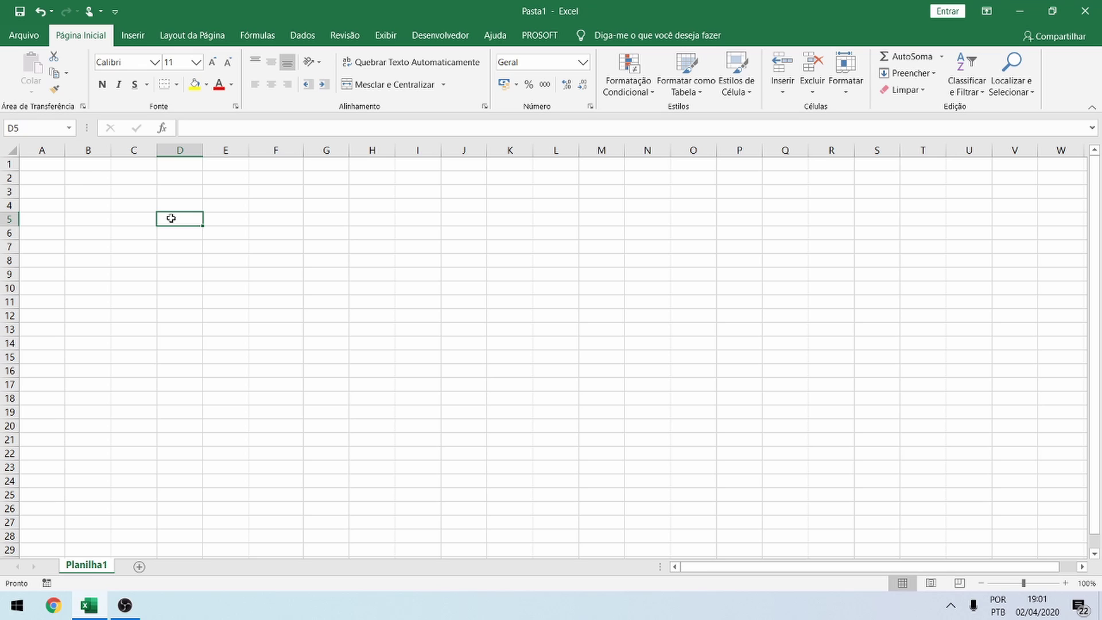
Set cell F4's font size to 50.
key("Right")
key("Right")
key("Right")
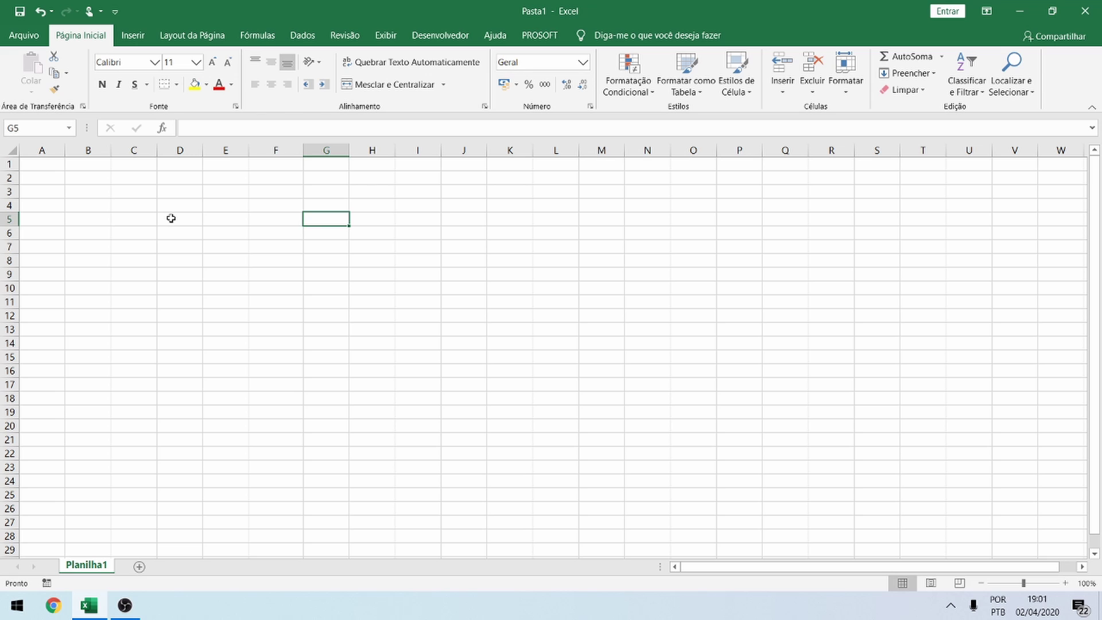
key("Left")
key("Up")
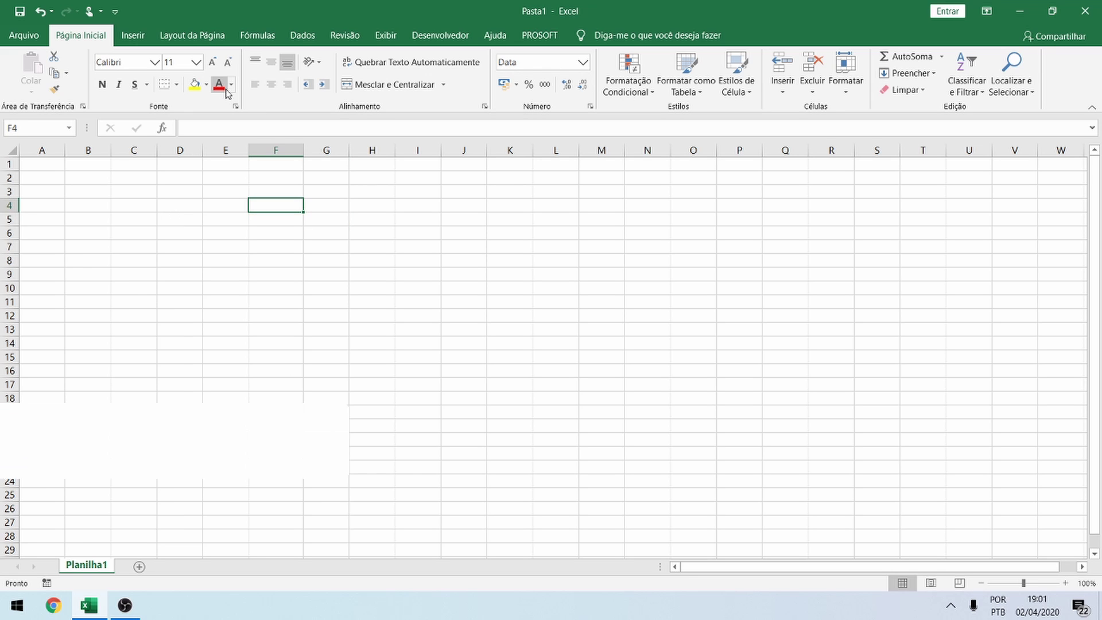
left_click(185, 63)
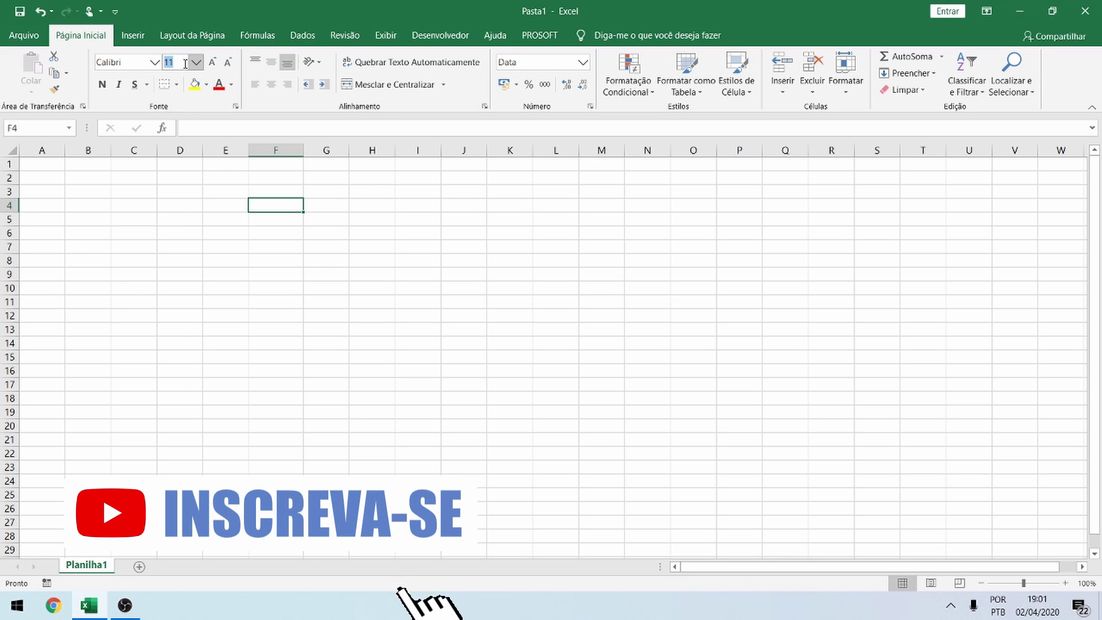
type("50")
key("Return")
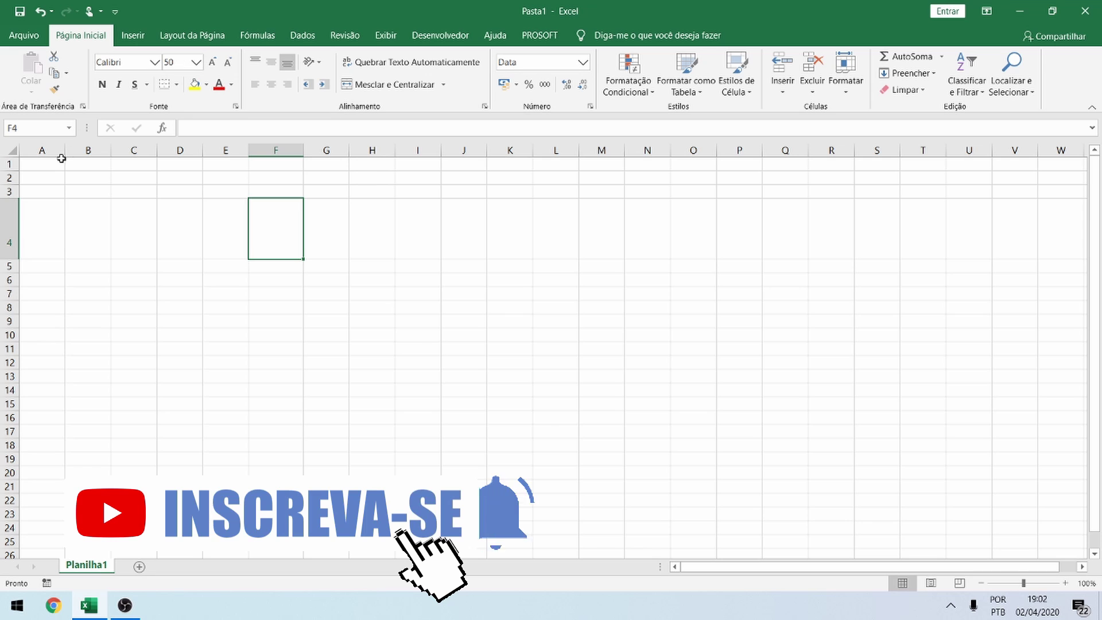
Apply font size 50 to every cell in the sheet.
left_click(6, 148)
left_click(172, 62)
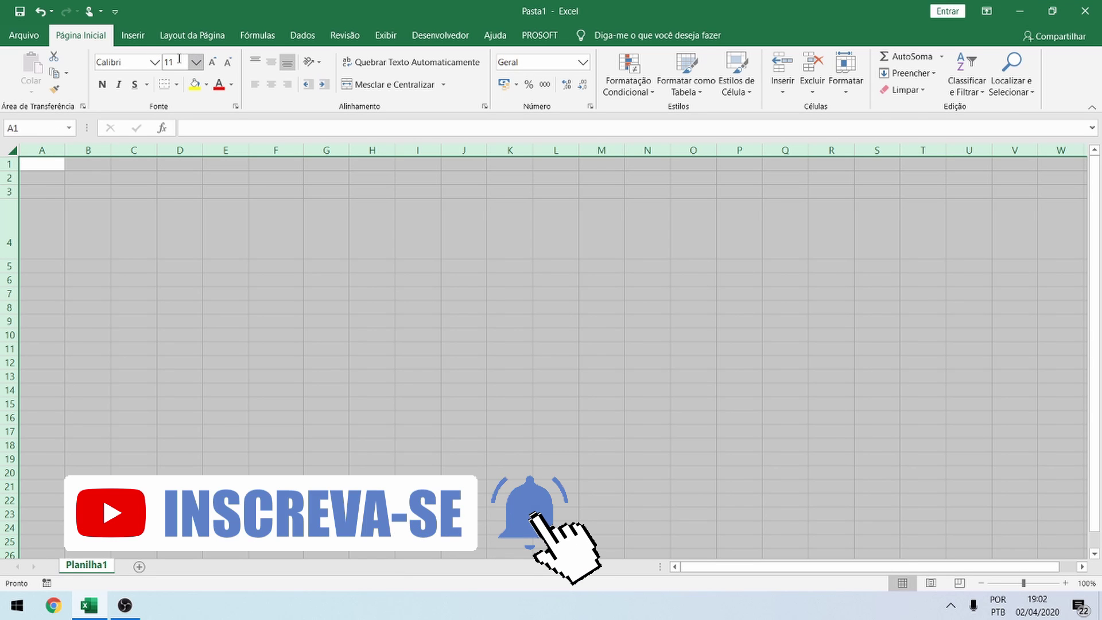
type("50")
key("Return")
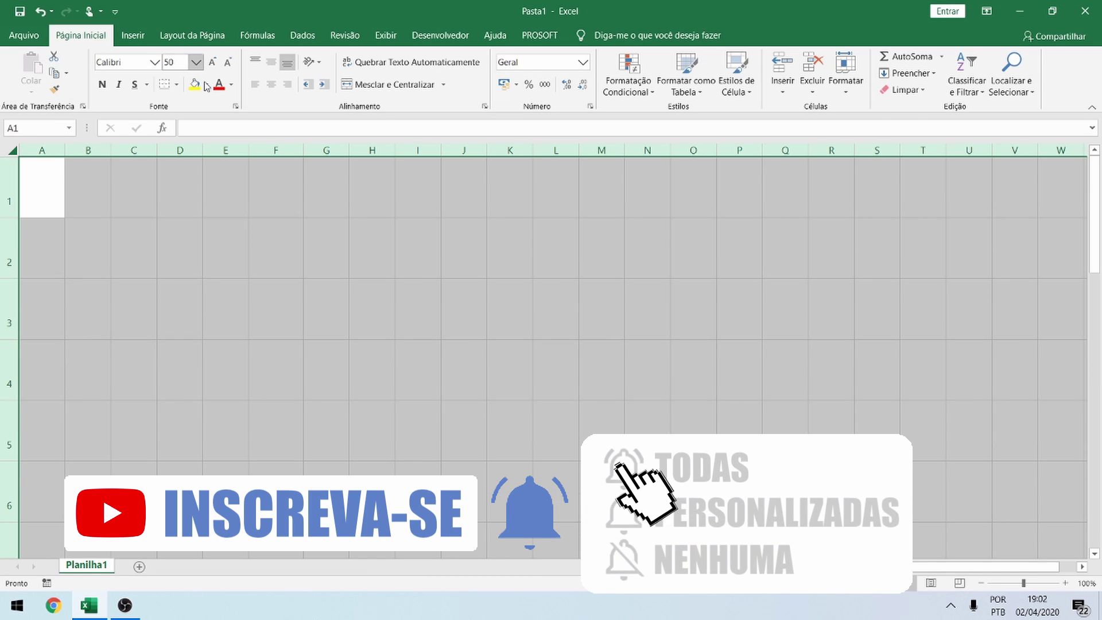
left_click(266, 257)
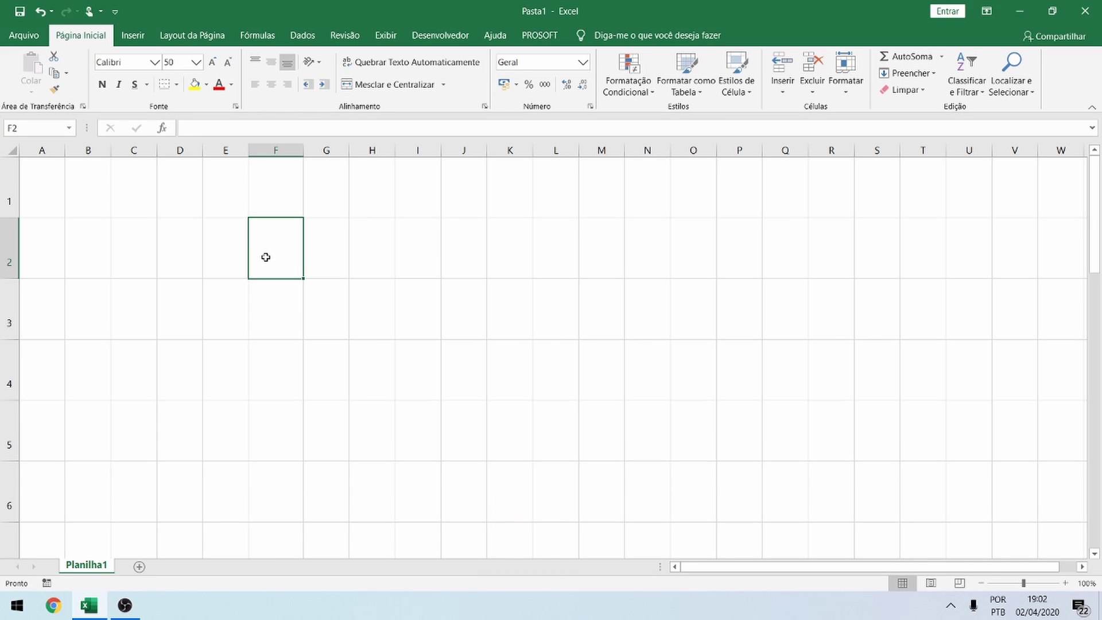
Enter 28/03/1990 in F2, correcting the mistyped year, and 02/04/2020 in F3.
type("28/03/1")
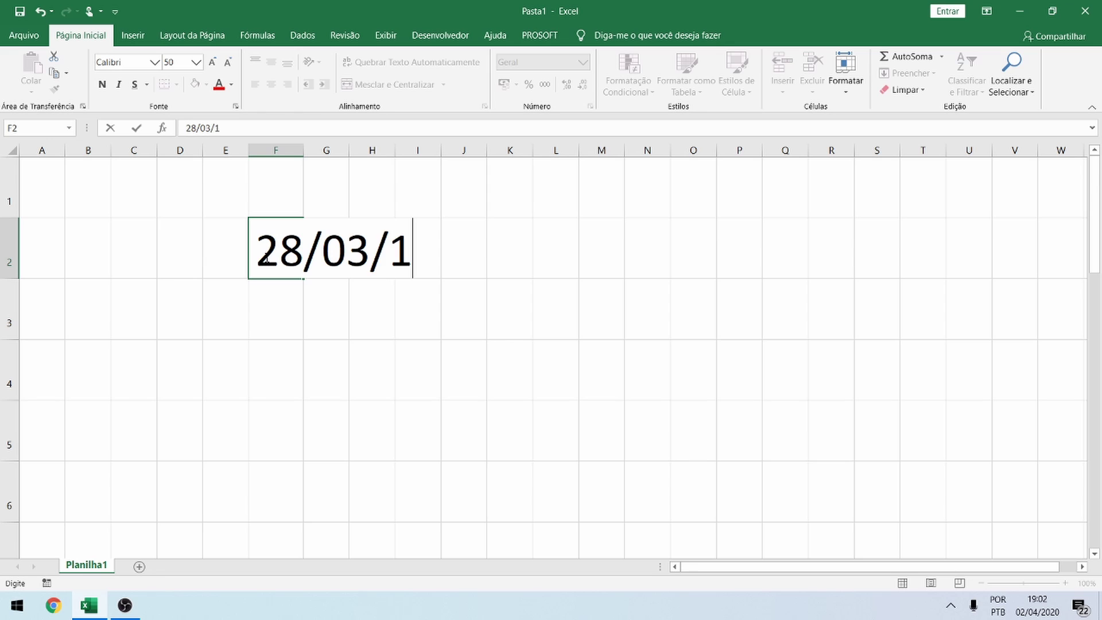
type("999")
key("BackSpace")
type("0")
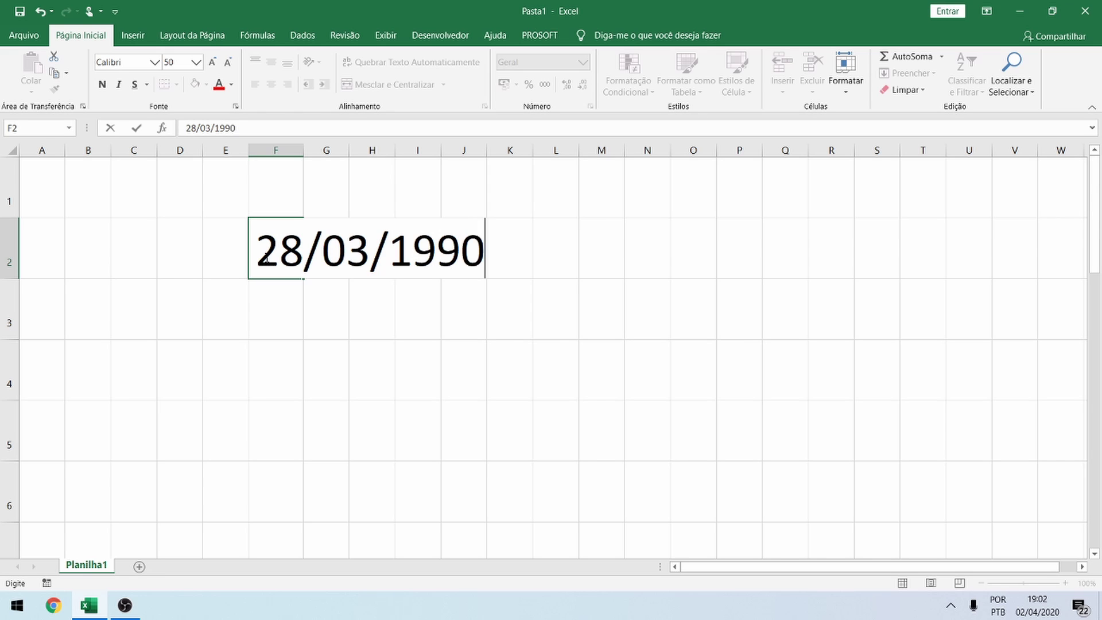
key("Return")
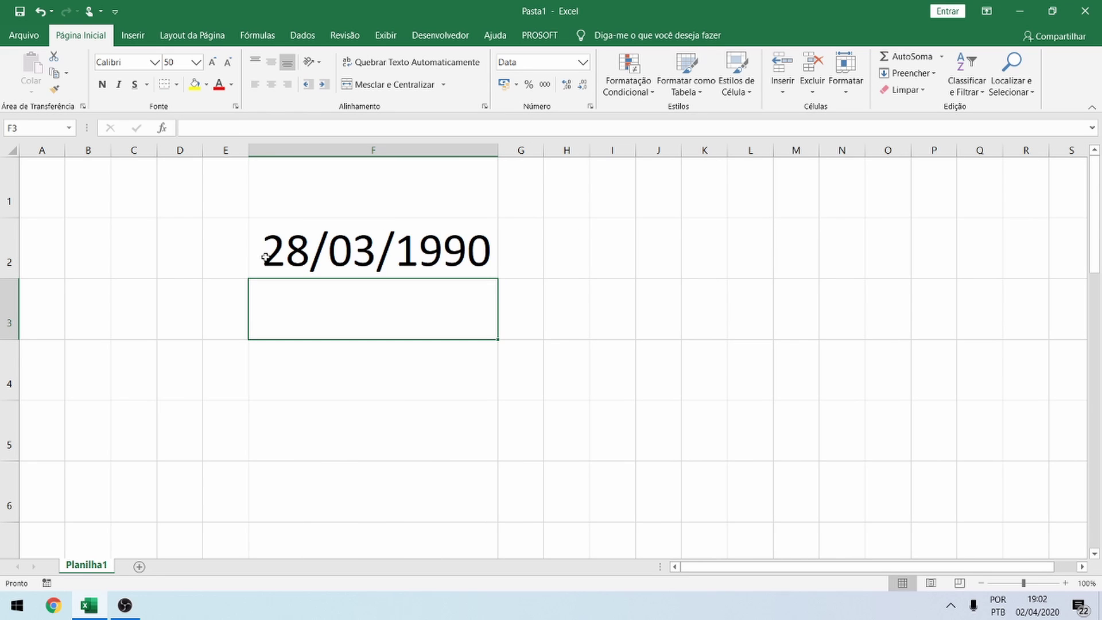
type("0")
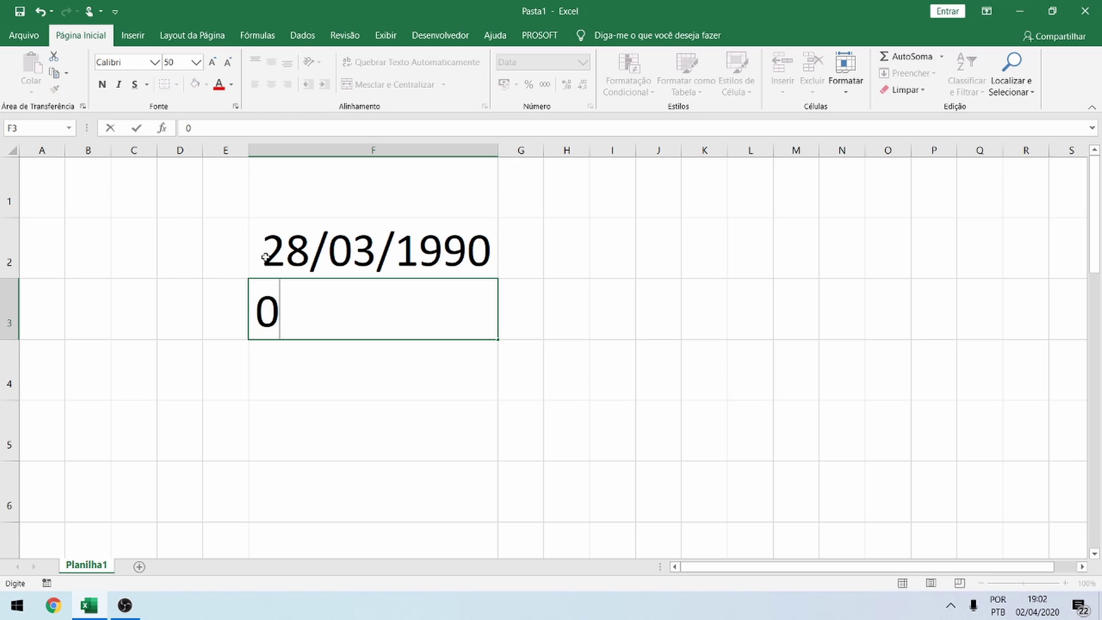
type("2/04/")
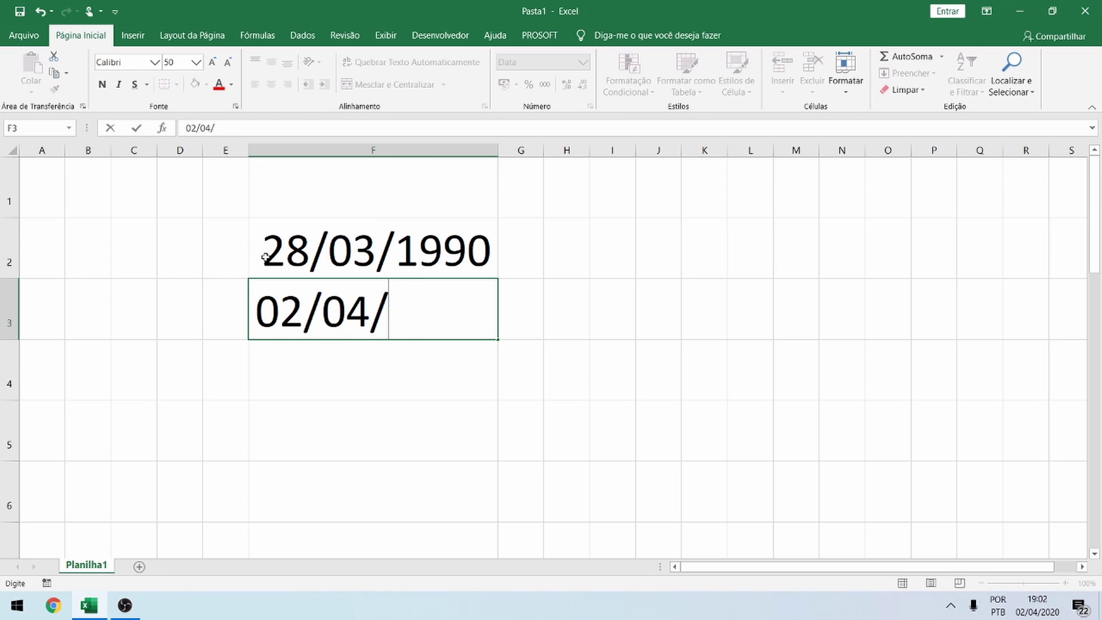
type("2020")
key("Return")
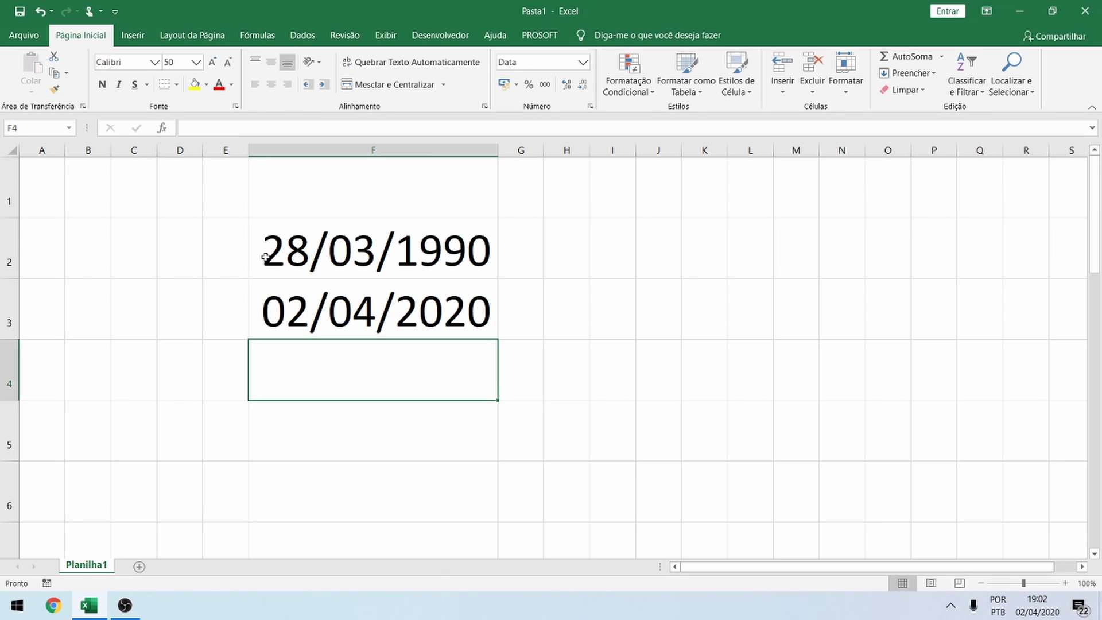
Enter =F3-F2 in F4 and format it as Geral so it shows 10963.
type("=")
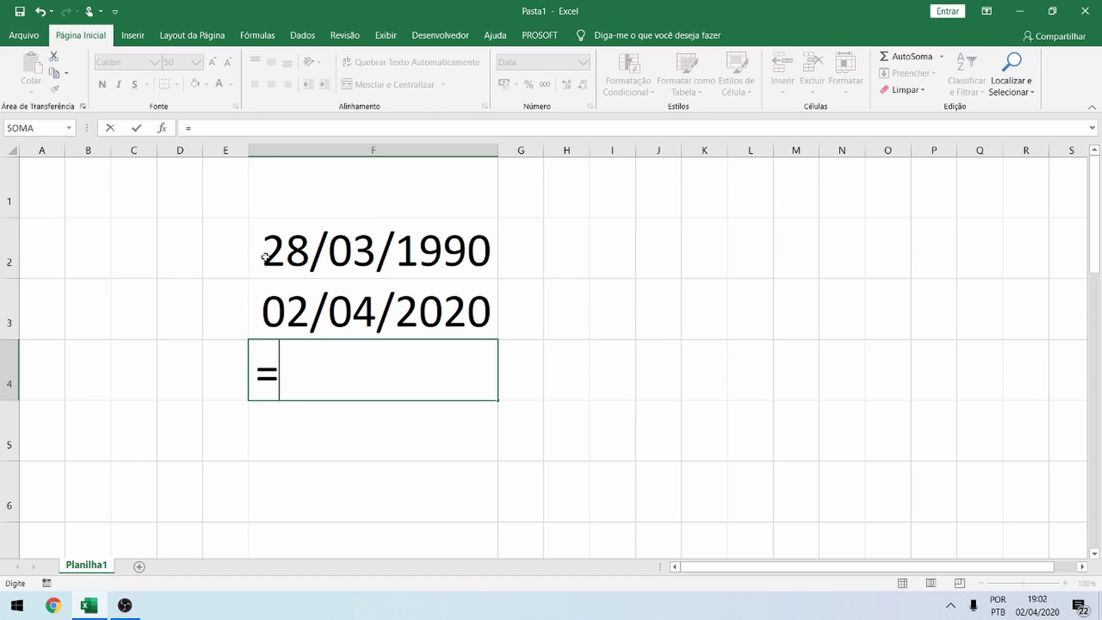
type("F3-")
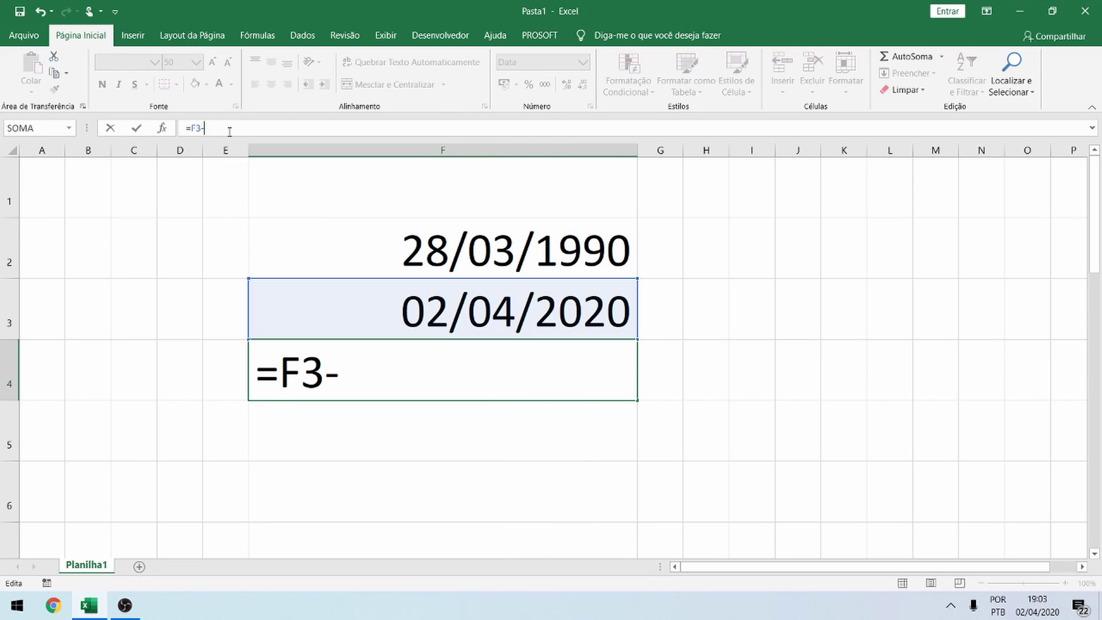
type("F2")
key("Return")
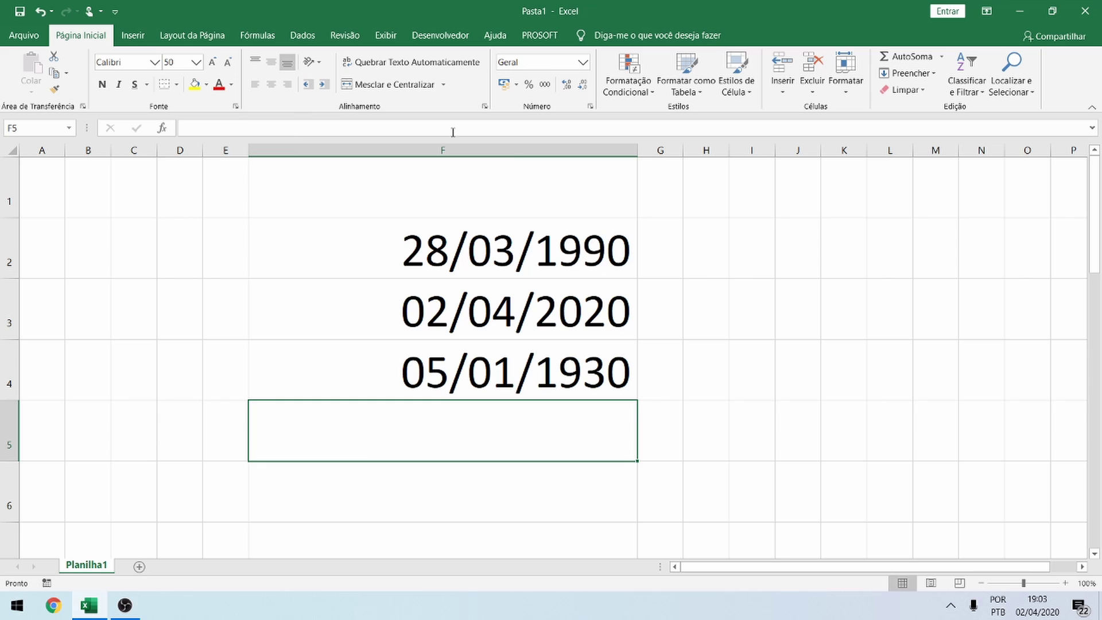
left_click(454, 357)
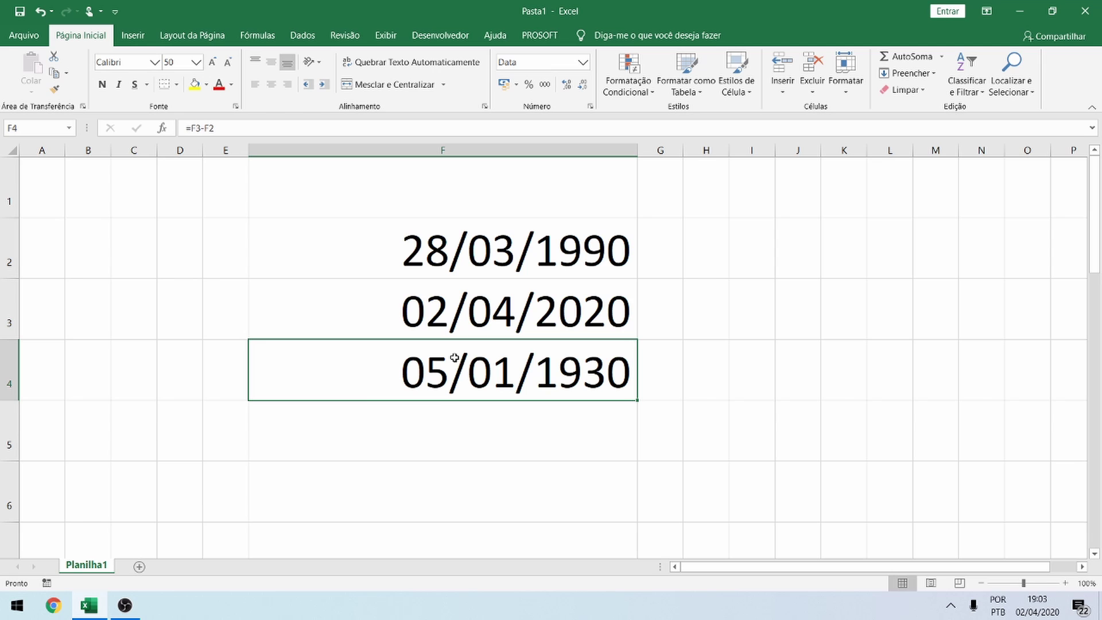
left_click(581, 60)
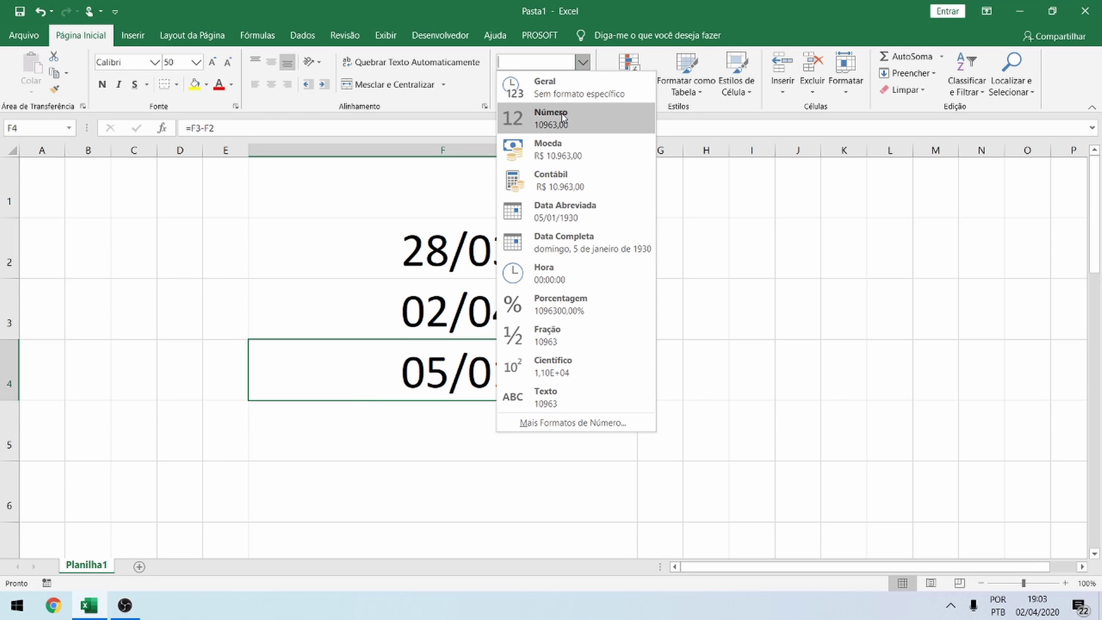
left_click(563, 86)
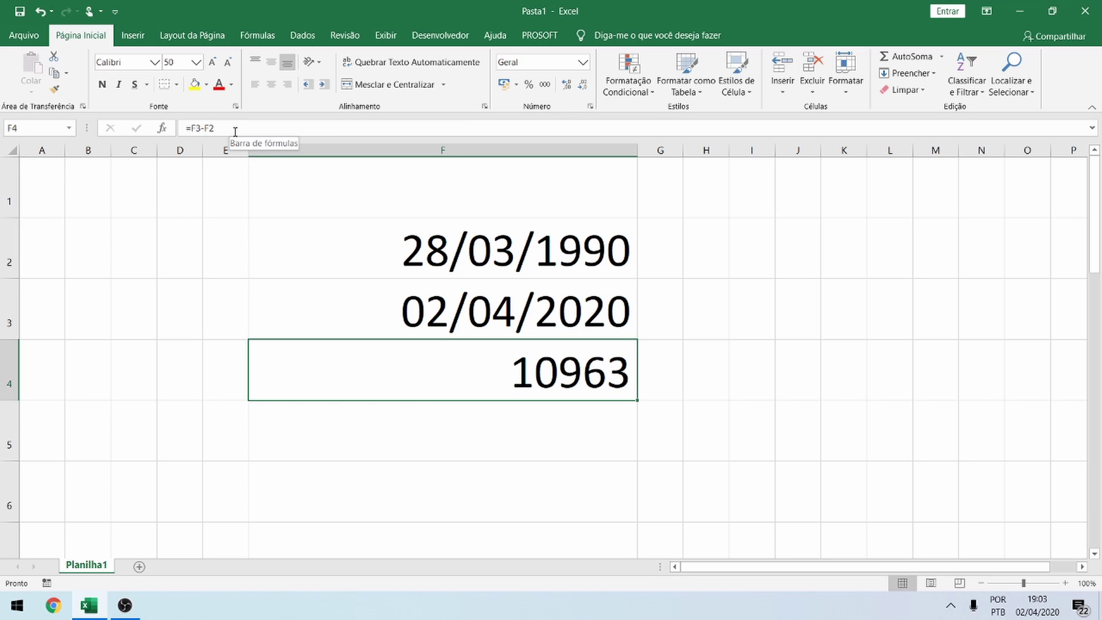
Check the dates in F3 and F2, cancelling an accidental edit of F2.
left_click(303, 304)
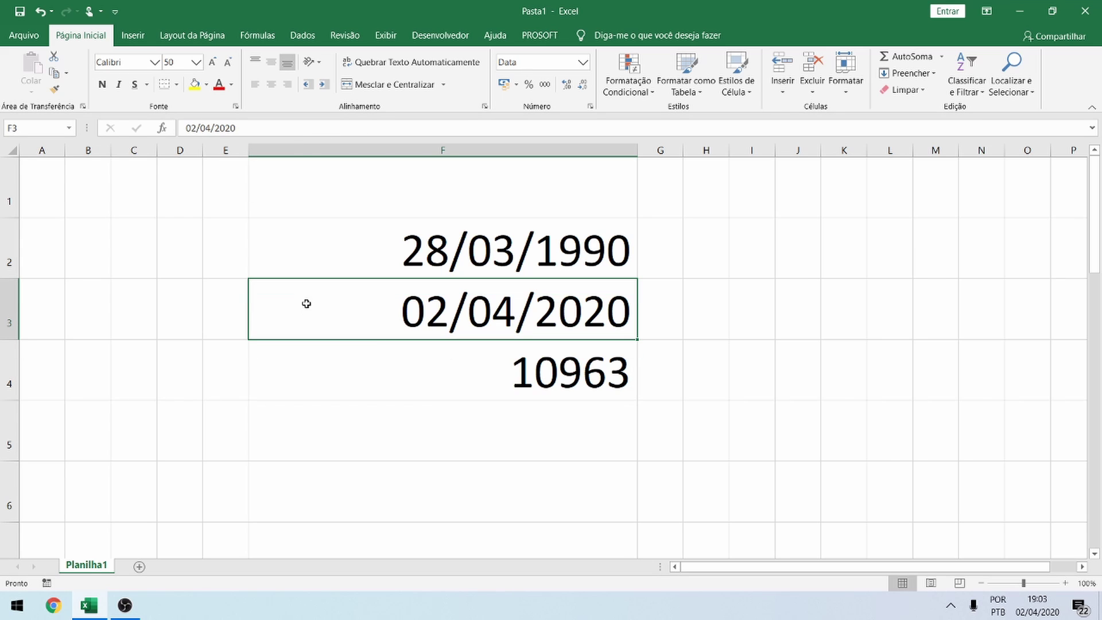
left_click(389, 248)
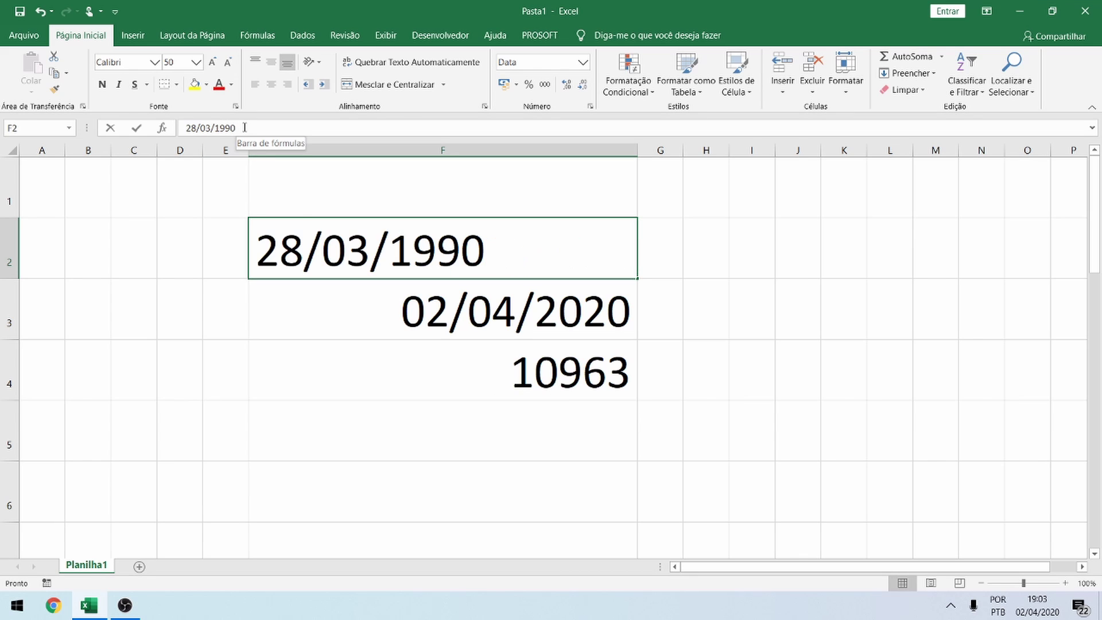
left_click_drag(244, 128, 185, 128)
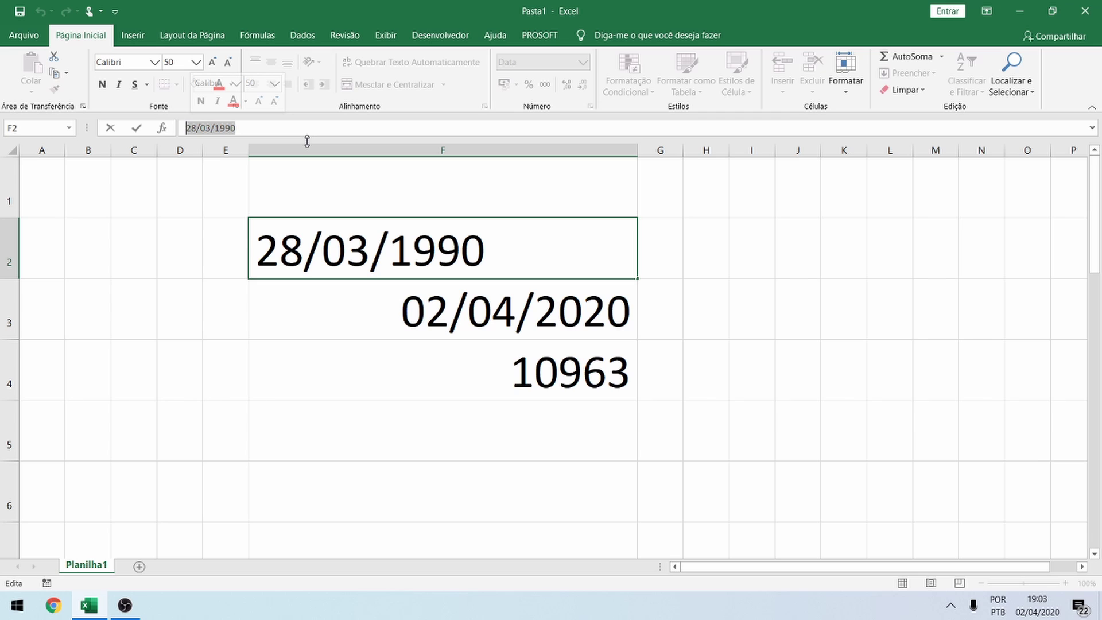
type("=f2")
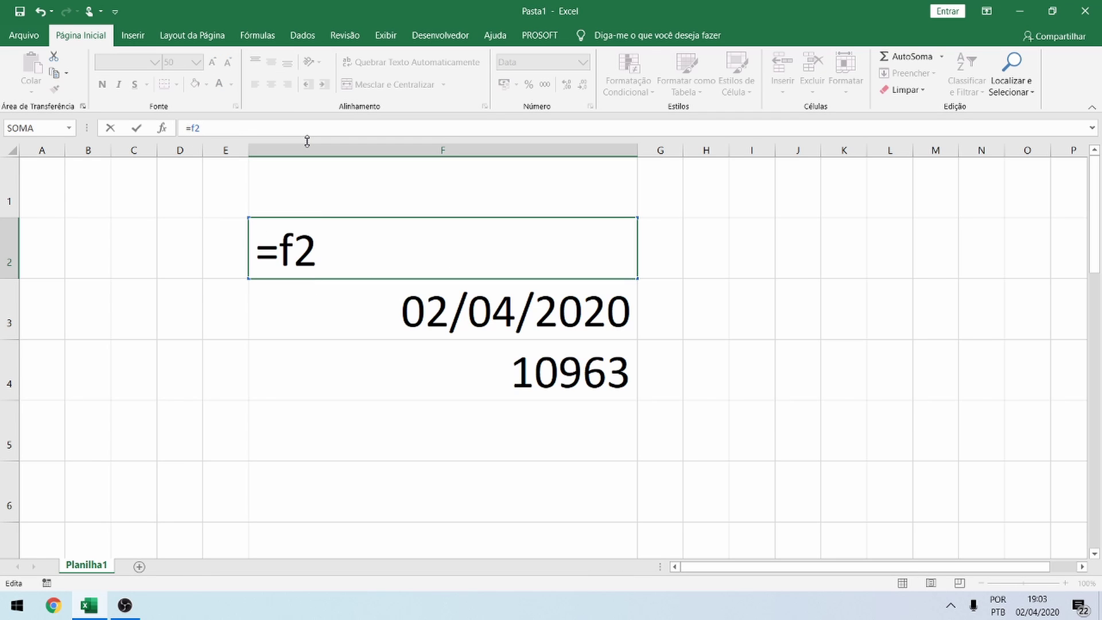
type("-")
key("Escape")
Rewrite F4's formula as =F2-F3 so it shows -10963.
left_click(360, 357)
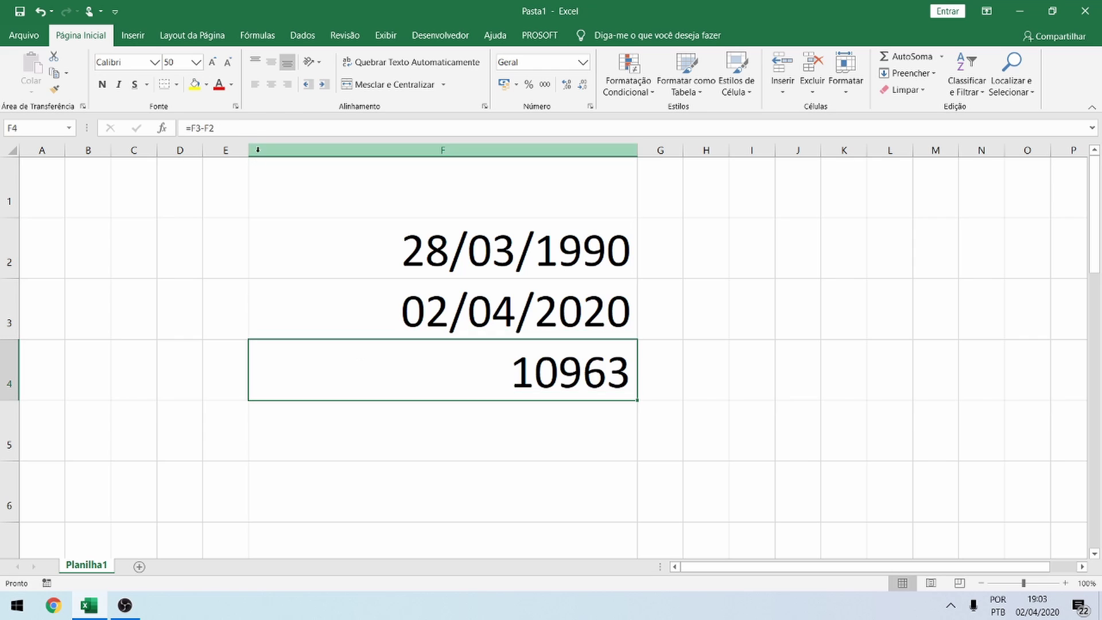
left_click(255, 125)
key("BackSpace")
key("BackSpace")
key("BackSpace")
key("BackSpace")
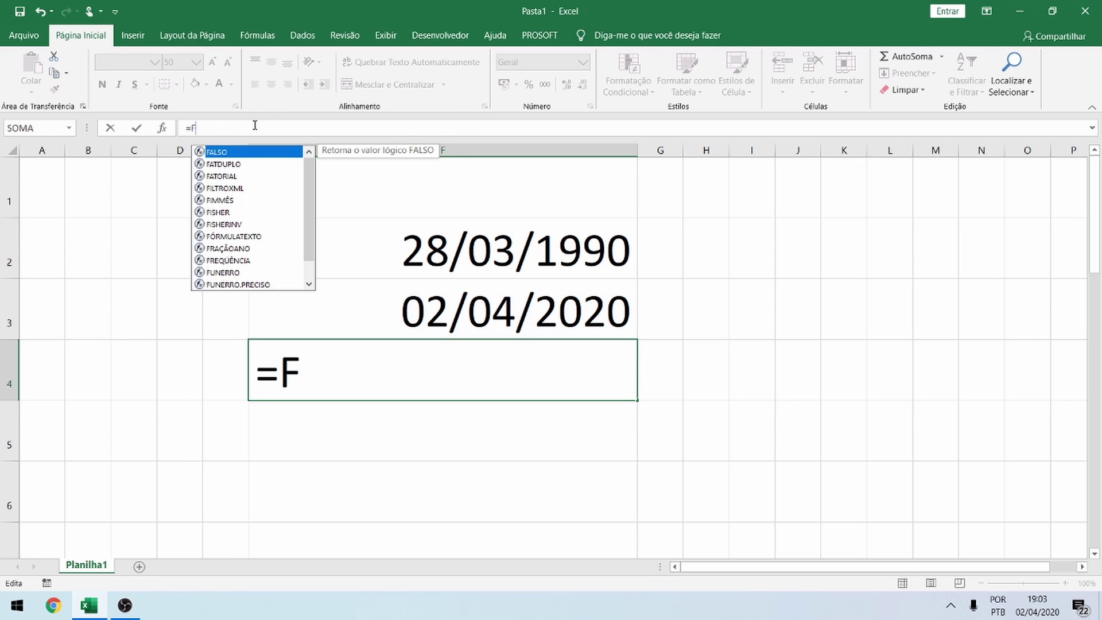
type("2-F3")
key("Return")
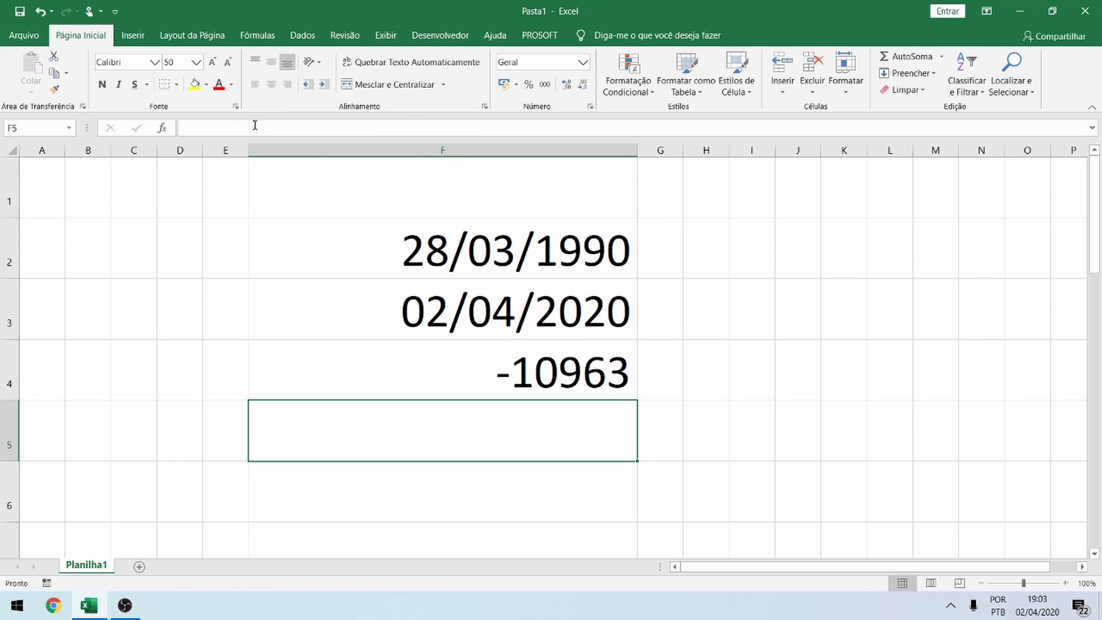
left_click(364, 381)
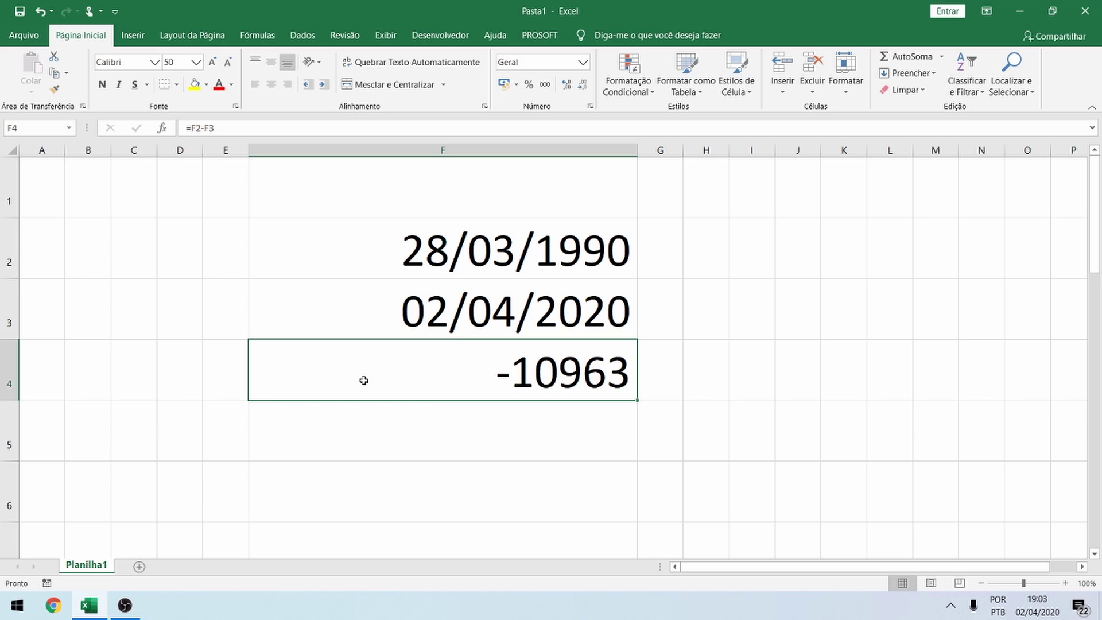
Enter =DATADIF(F2;F3;"m") in F4, showing 360 months.
type("=")
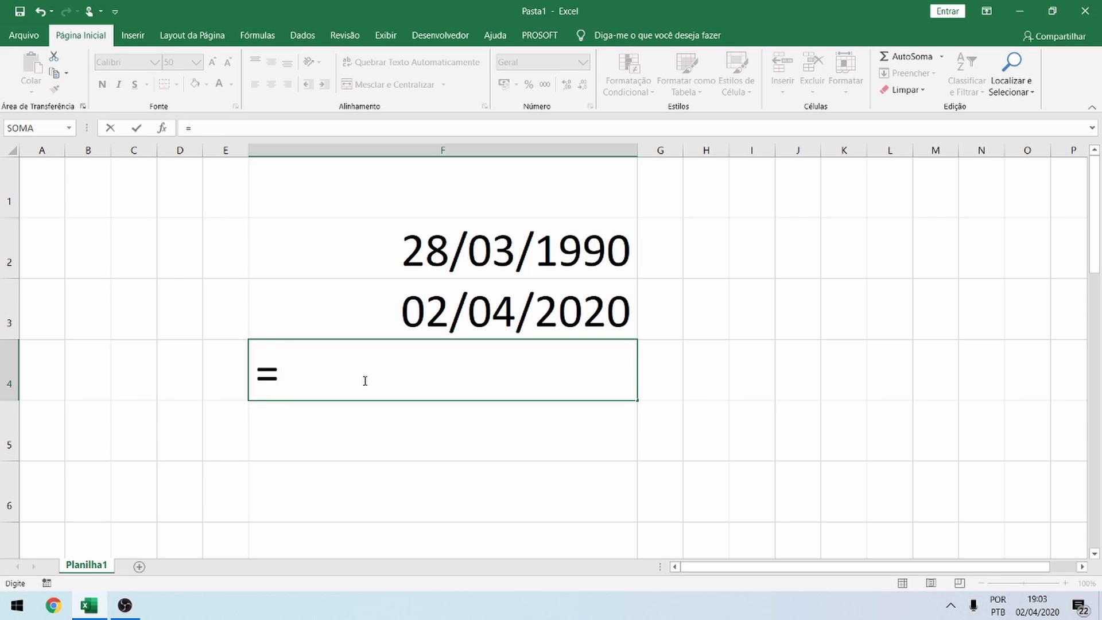
type("da")
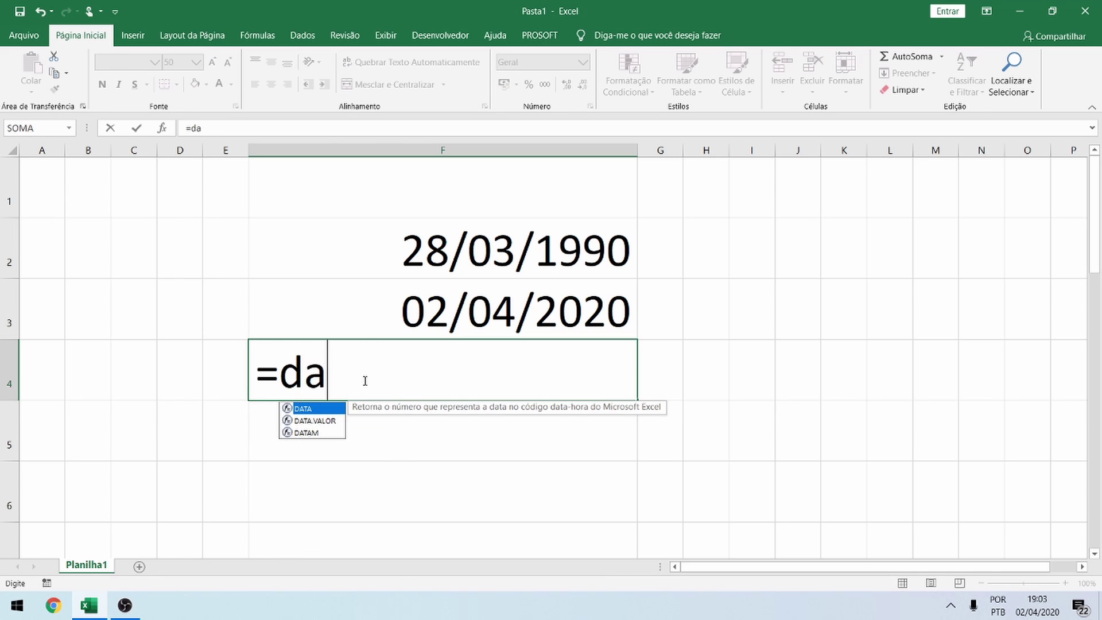
type("tadif")
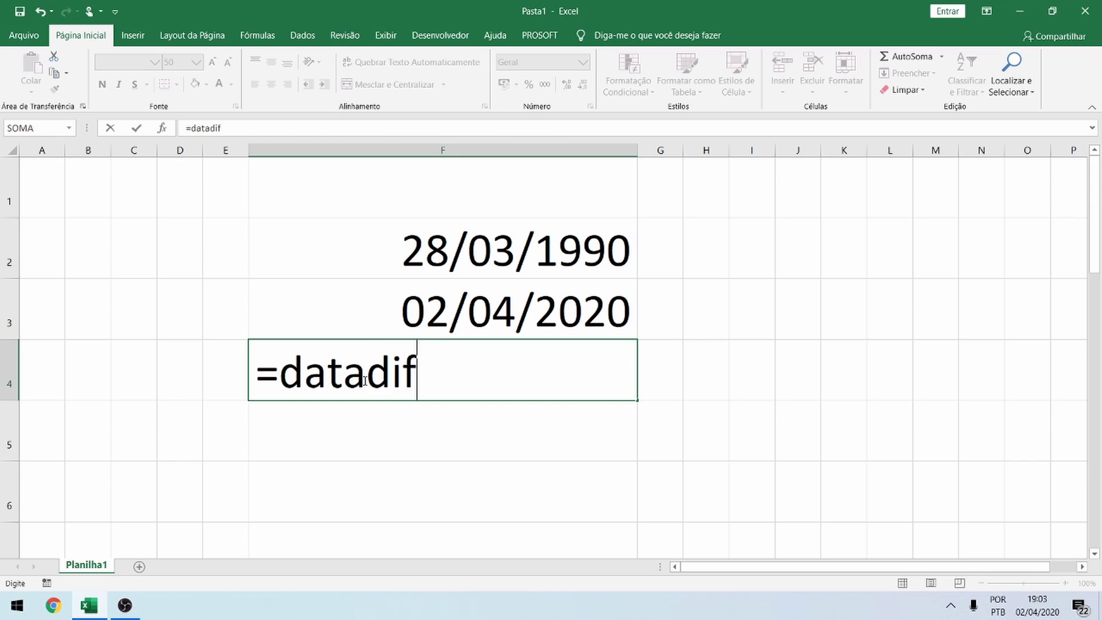
type("(")
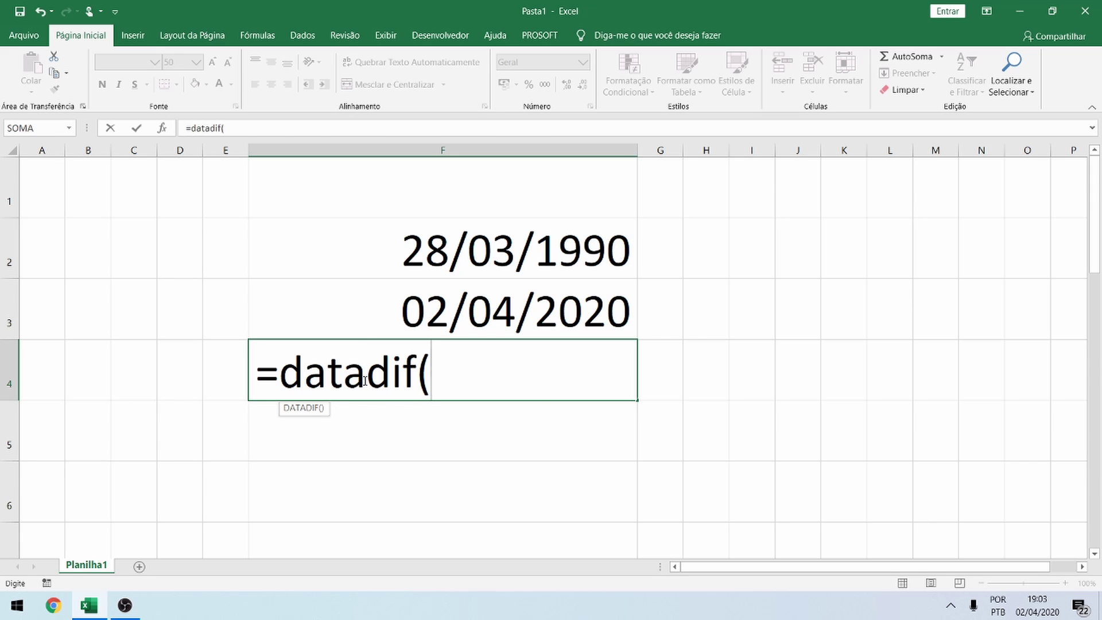
type("2f")
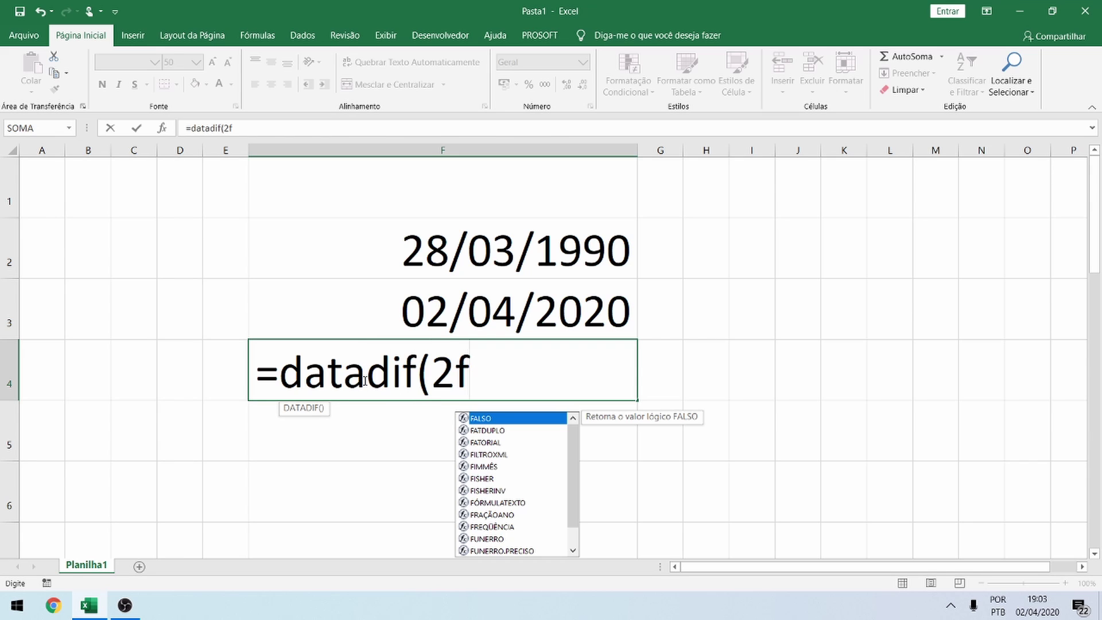
key("BackSpace")
key("BackSpace")
type("f2")
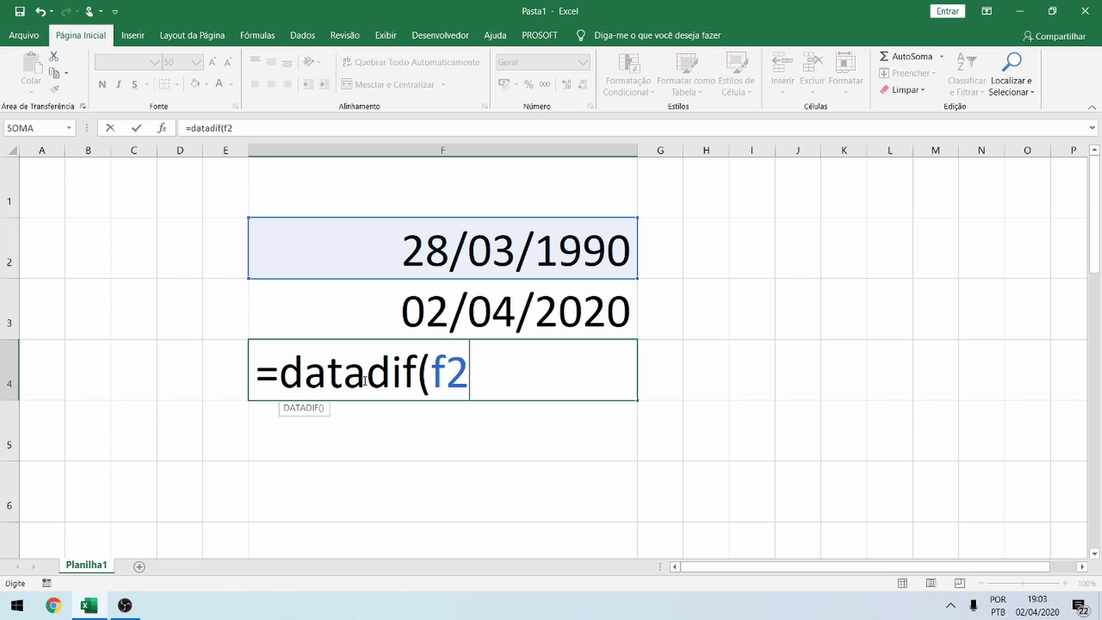
type(";f3")
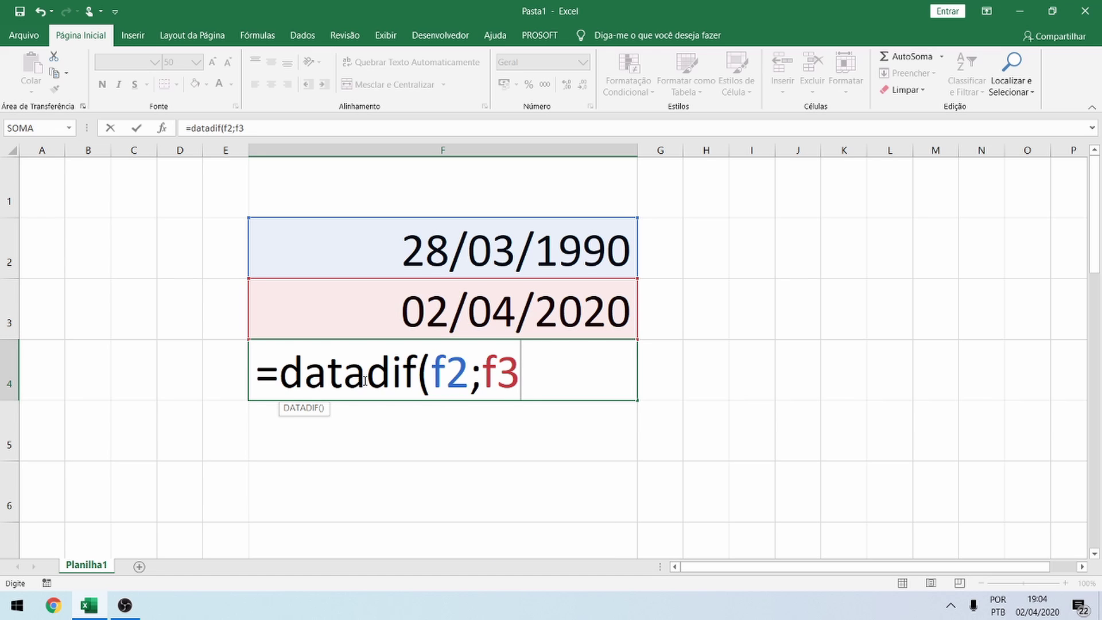
type(";")
type("\"m")
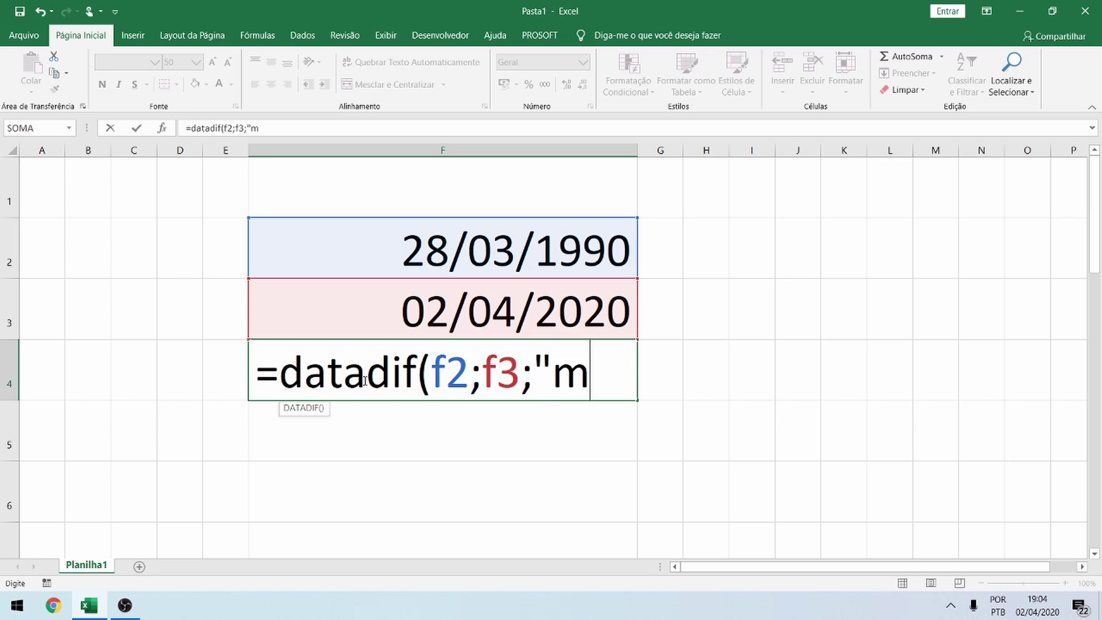
type("\")")
key("Return")
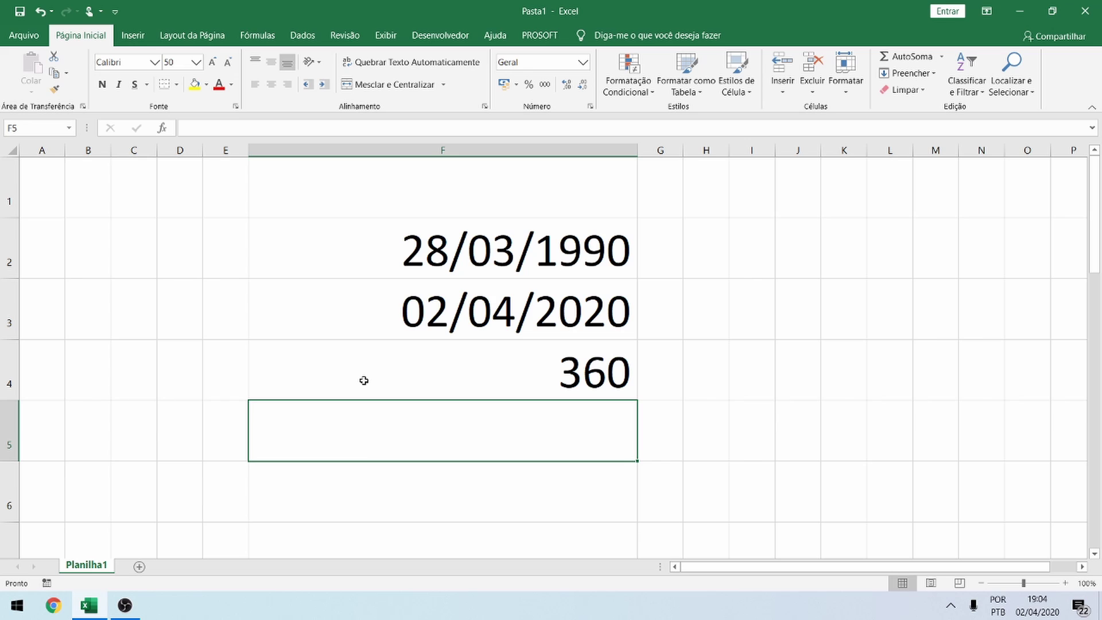
Change F4's DATADIF unit from "m" to "y" so it shows 30.
left_click(364, 381)
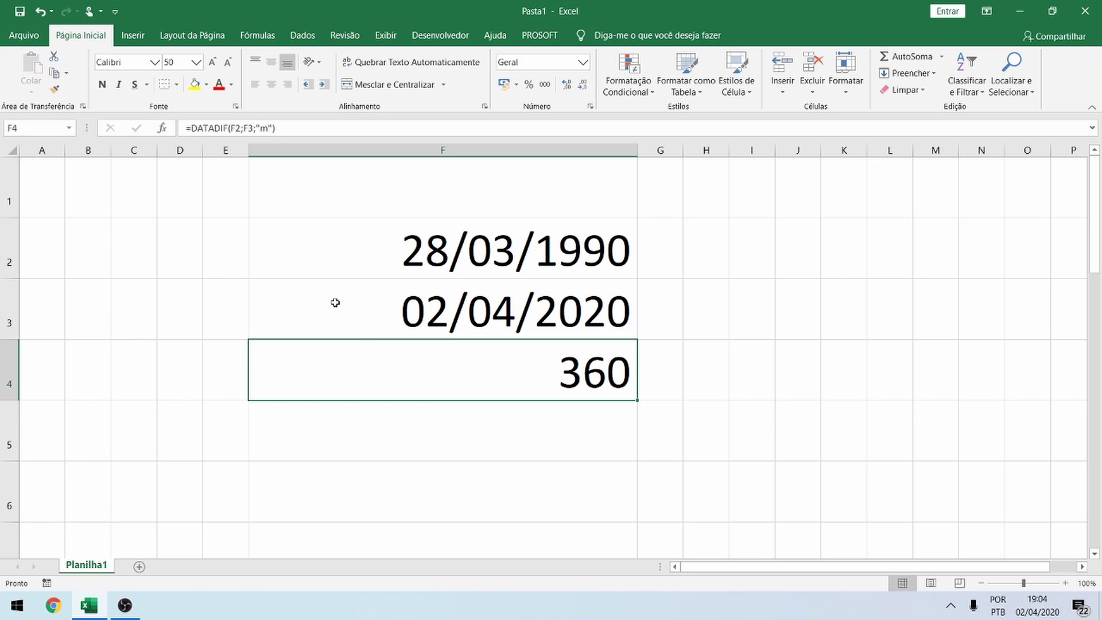
key("F2")
key("Left")
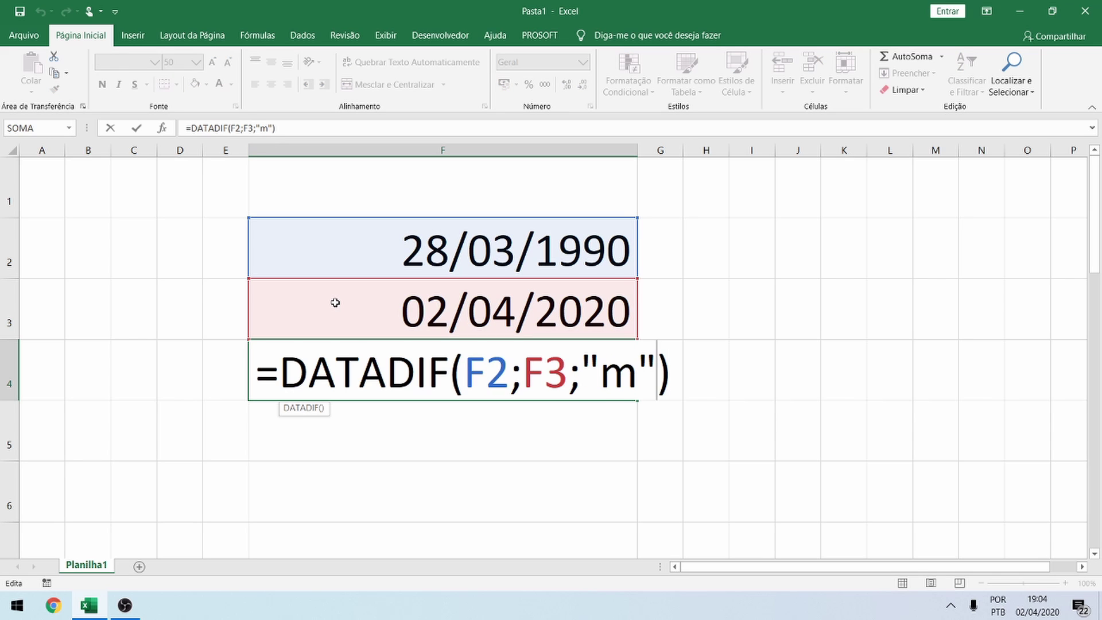
key("Left")
key("shift+Left")
type("y")
key("Return")
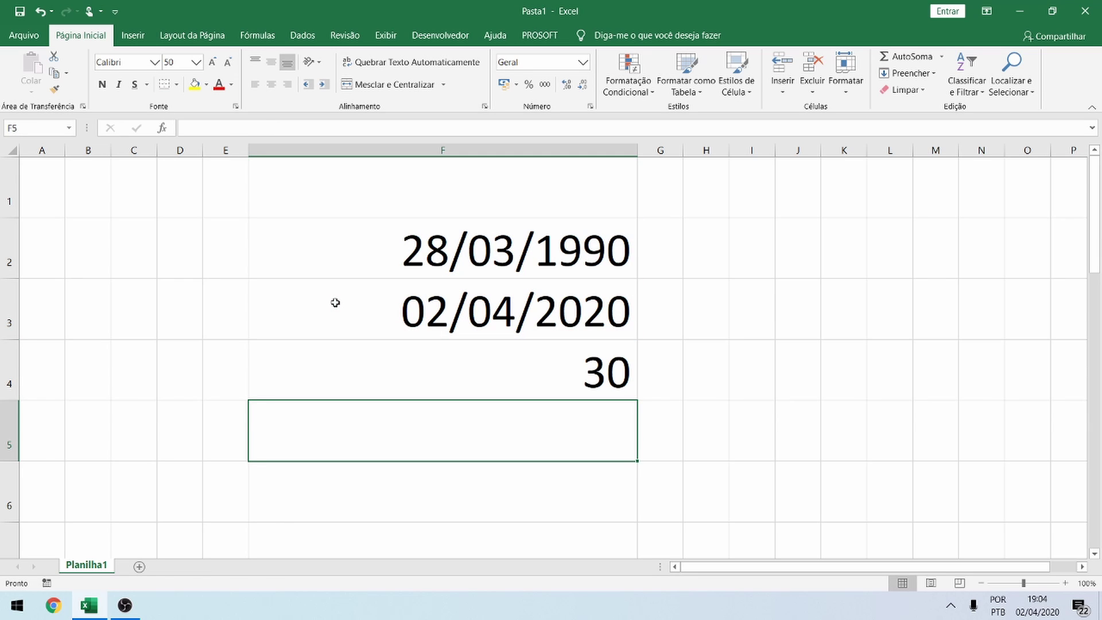
key("Up")
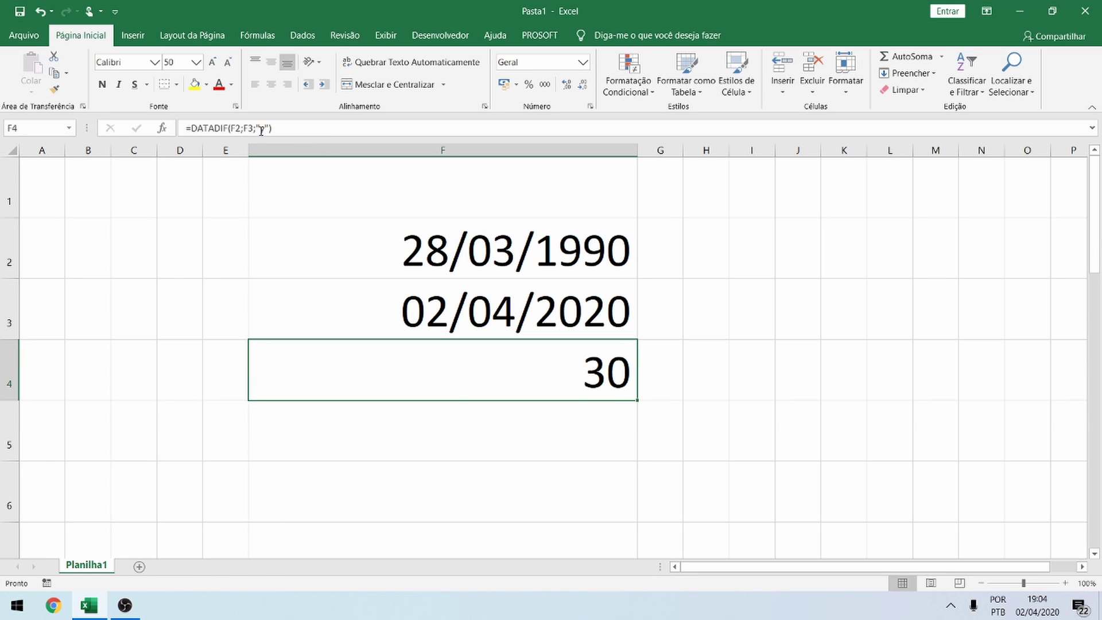
Switch F4's DATADIF unit to "d" to show 10963 days.
left_click(261, 128)
double_click(262, 128)
type("d")
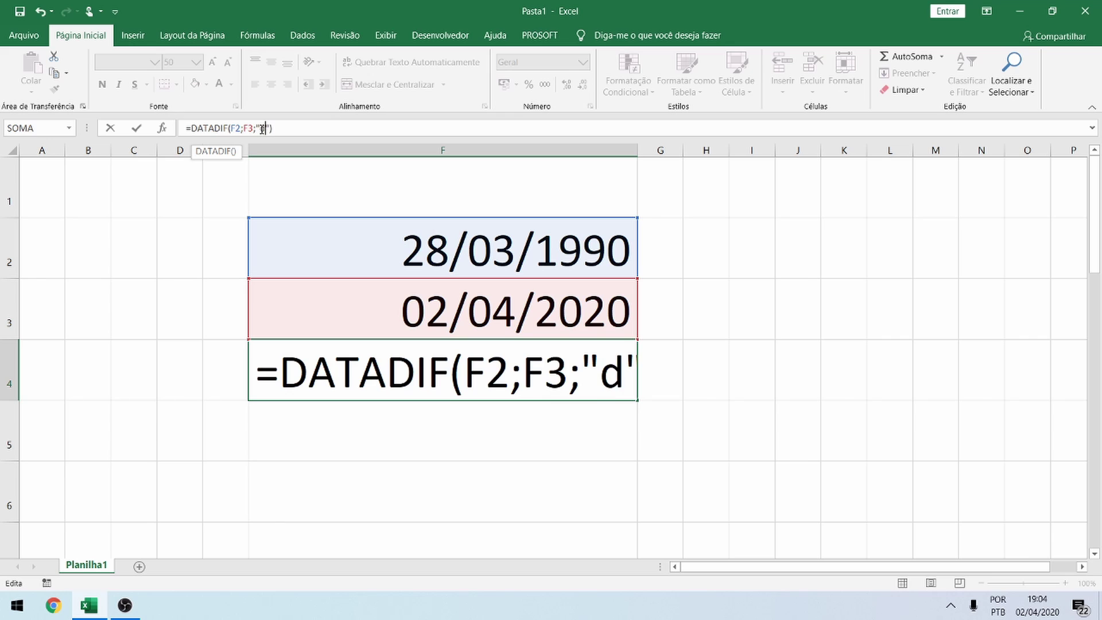
key("Return")
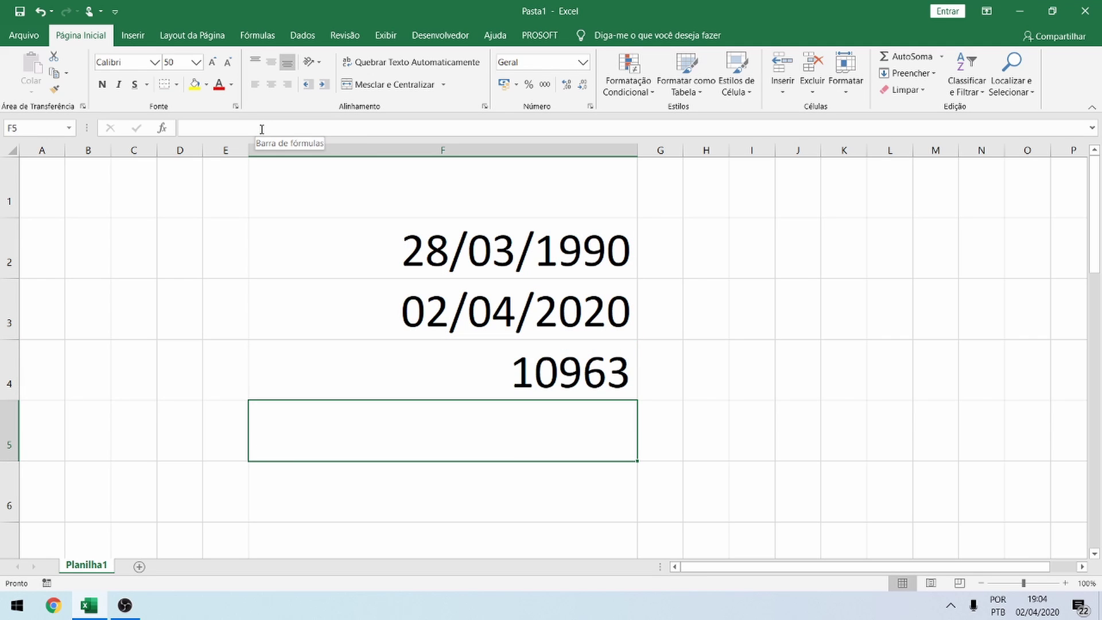
key("Up")
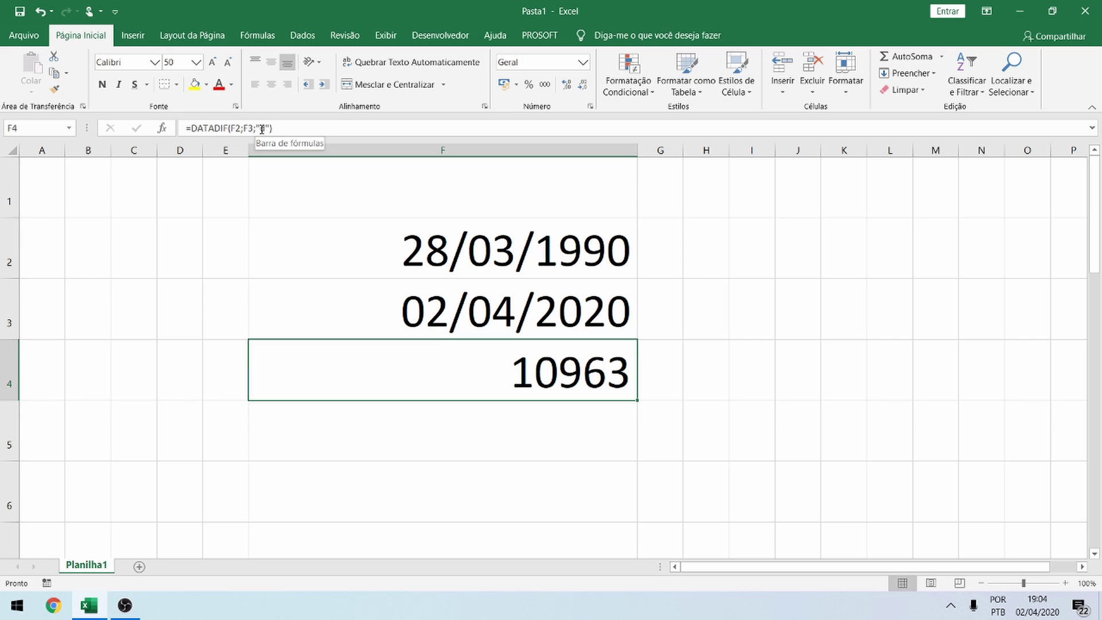
Change the unit back to "y" so F4 shows 30 years.
double_click(265, 129)
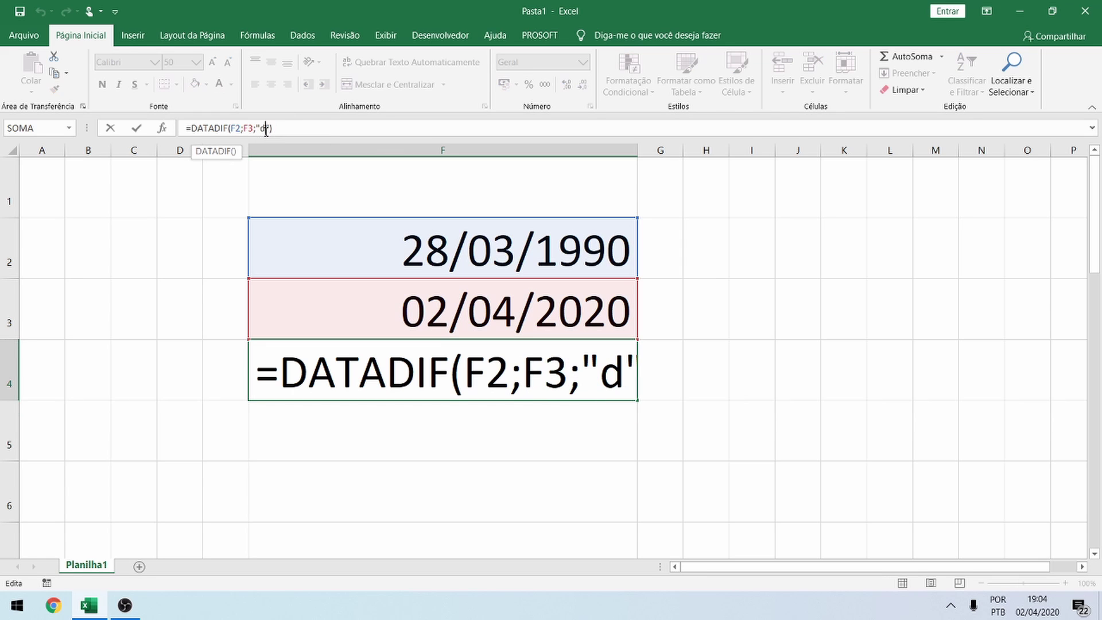
type("y")
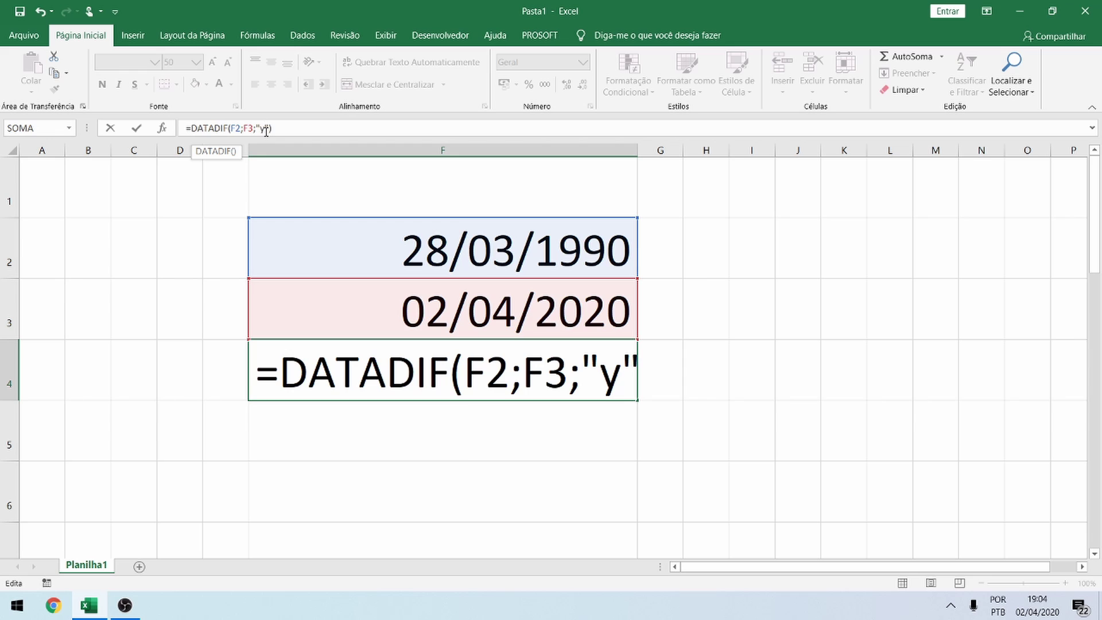
key("Return")
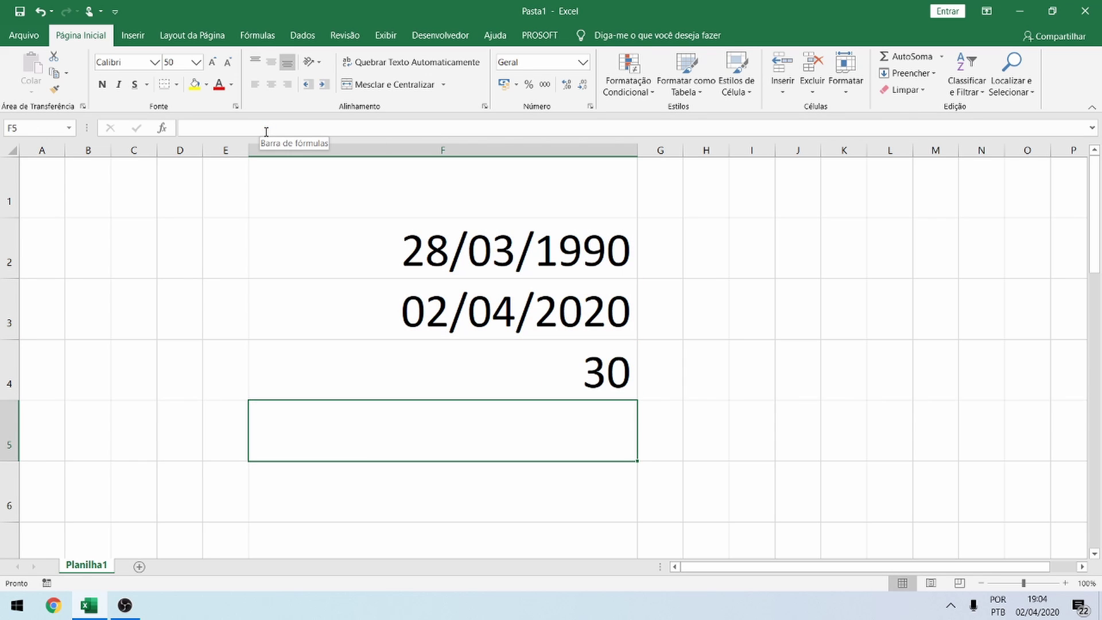